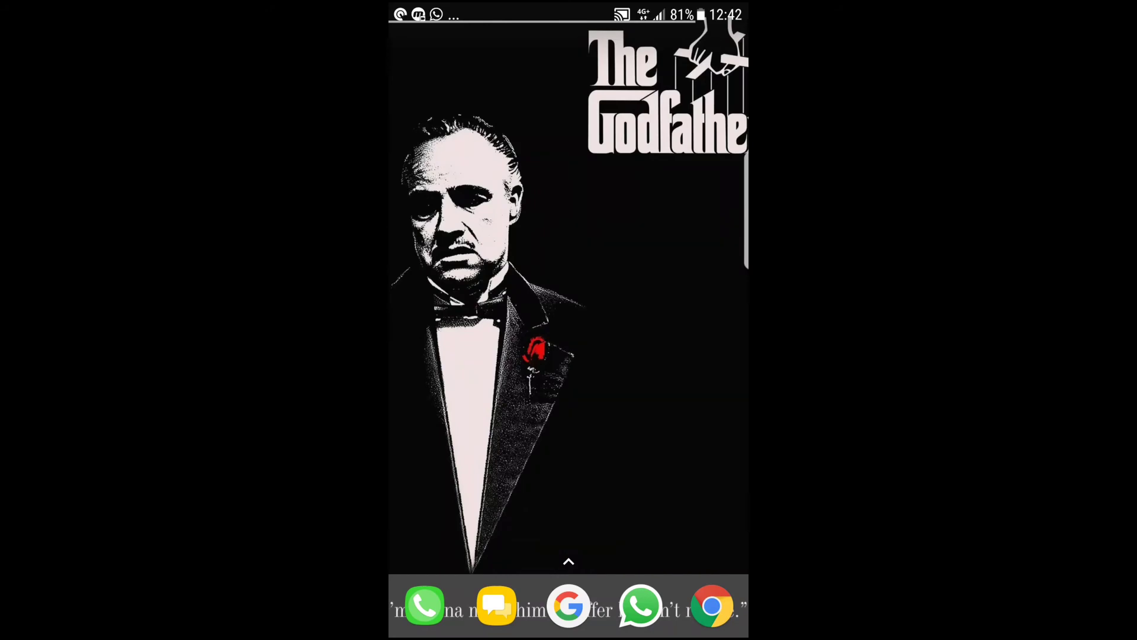
Step: Open Chrome on Google's results for booking a German embassy appointment in Paris
left_click(712, 607)
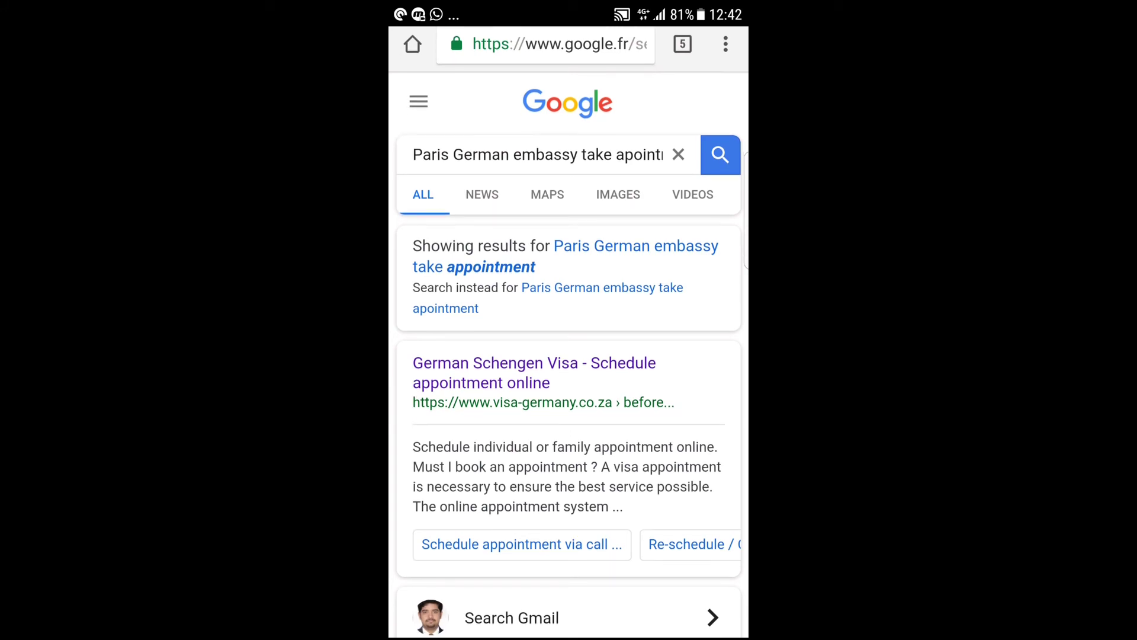
scroll(568, 400, "down", 5)
scroll(569, 356, "down", 8)
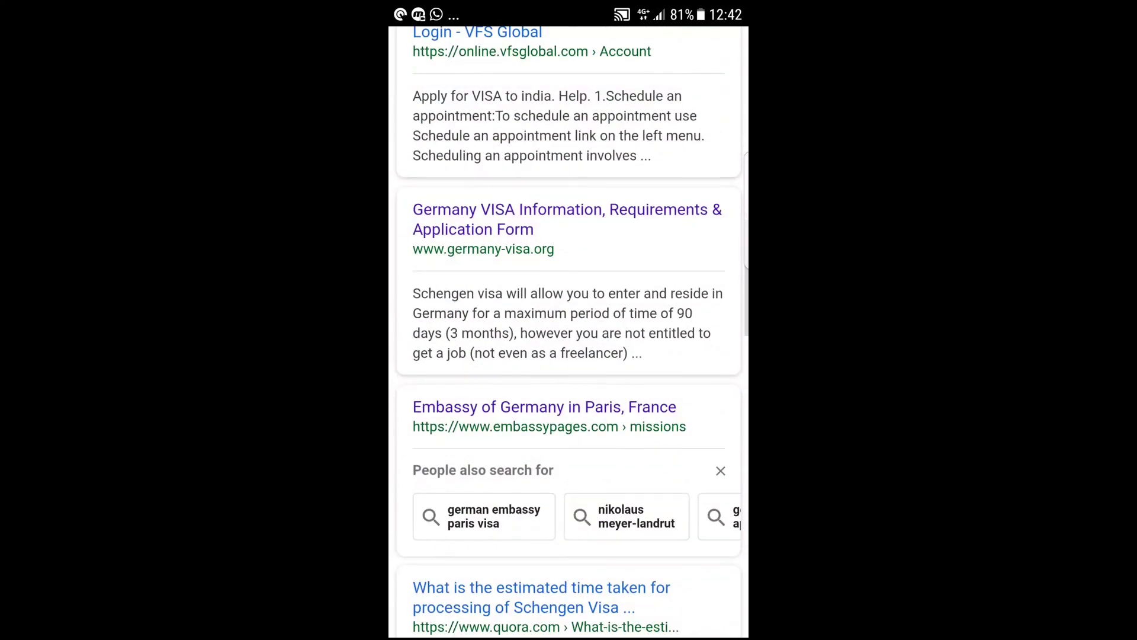
scroll(569, 356, "down", 5)
scroll(569, 356, "up", 1)
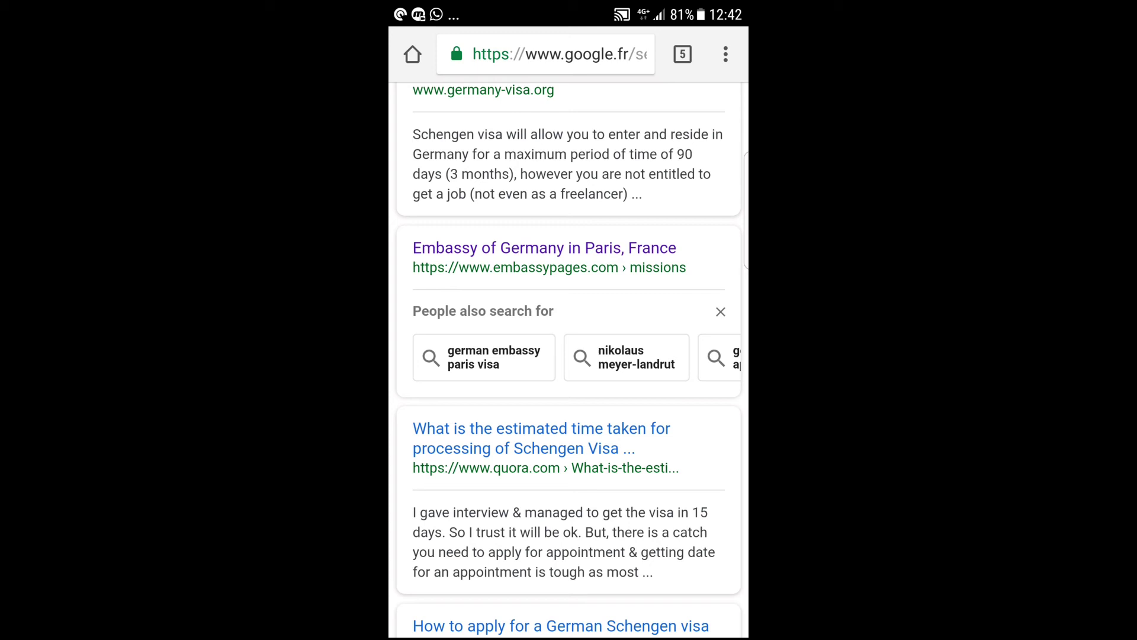
Step: Open the Embassy of Germany in Paris result and follow its website link
left_click(544, 247)
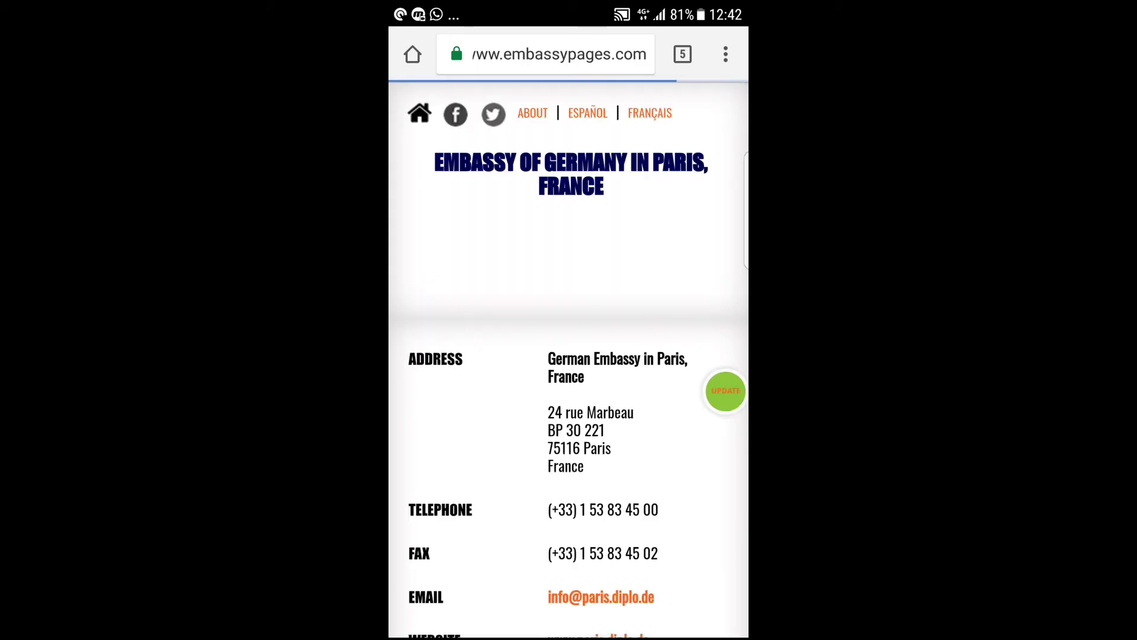
scroll(569, 355, "down", 5)
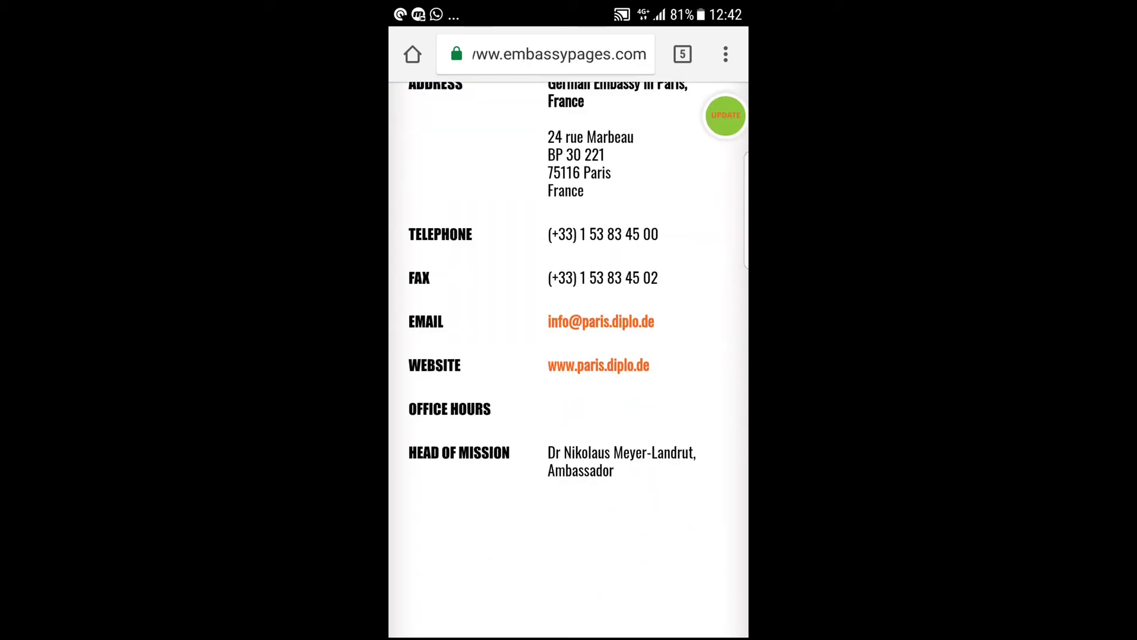
left_click(598, 365)
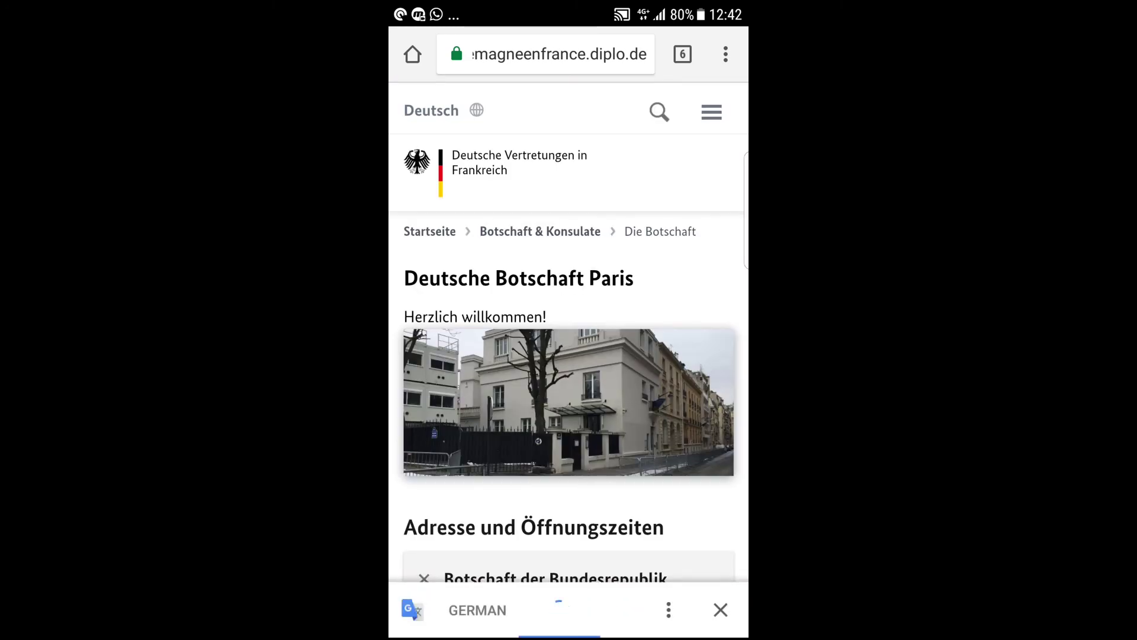
Step: Set the site to Français, translate it to English, and open Missions allemandes
left_click(443, 111)
left_click(568, 363)
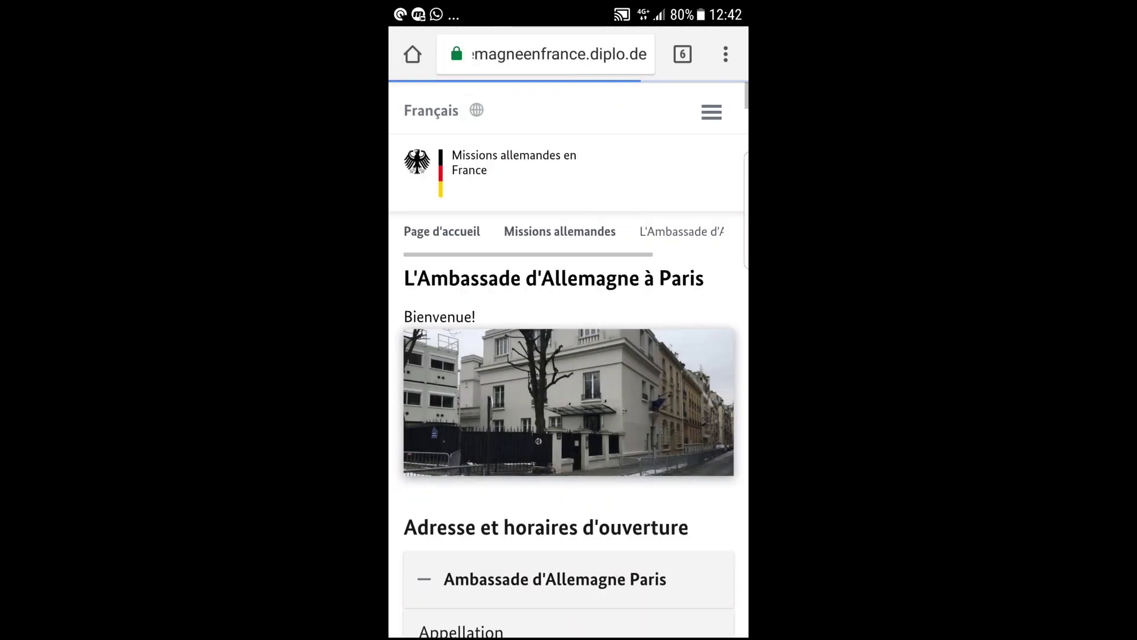
left_click(712, 113)
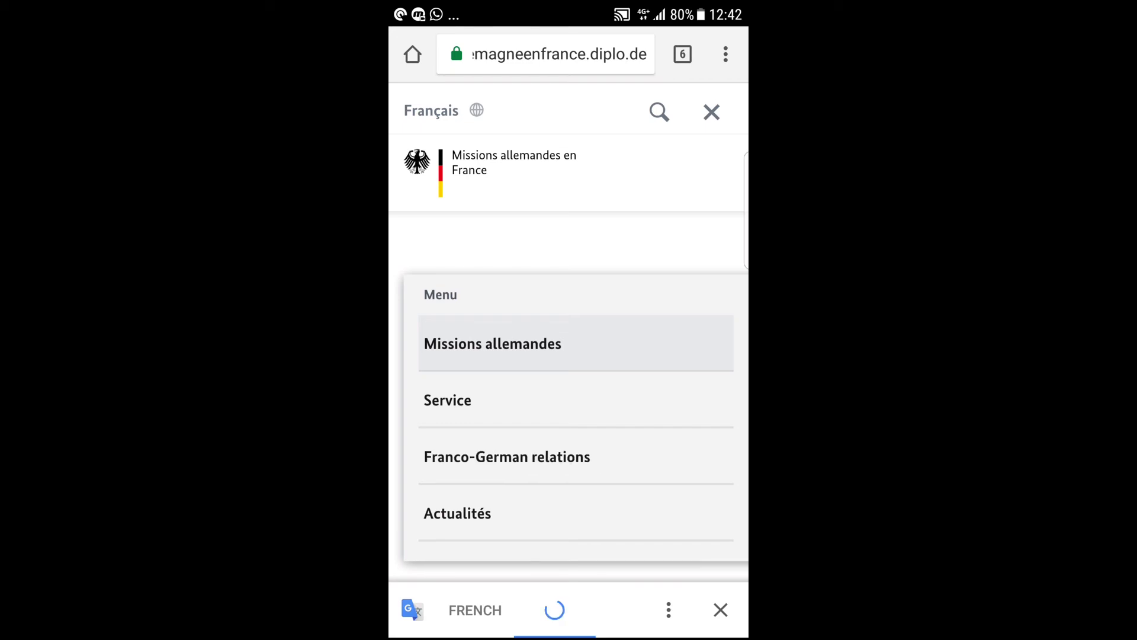
left_click(493, 344)
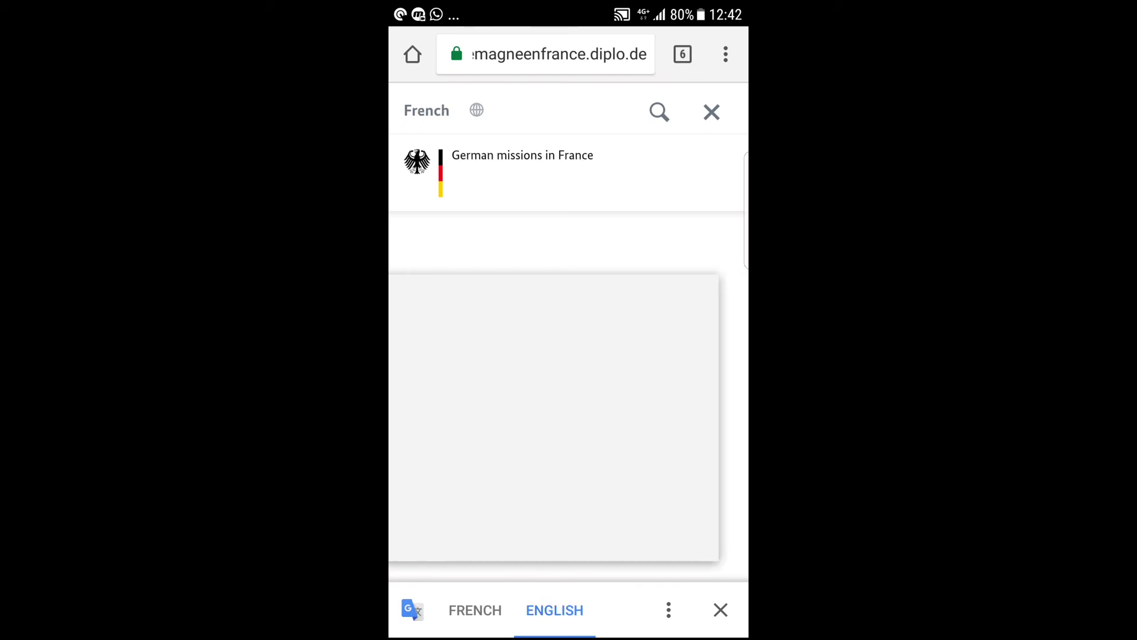
scroll(569, 356, "down", 3)
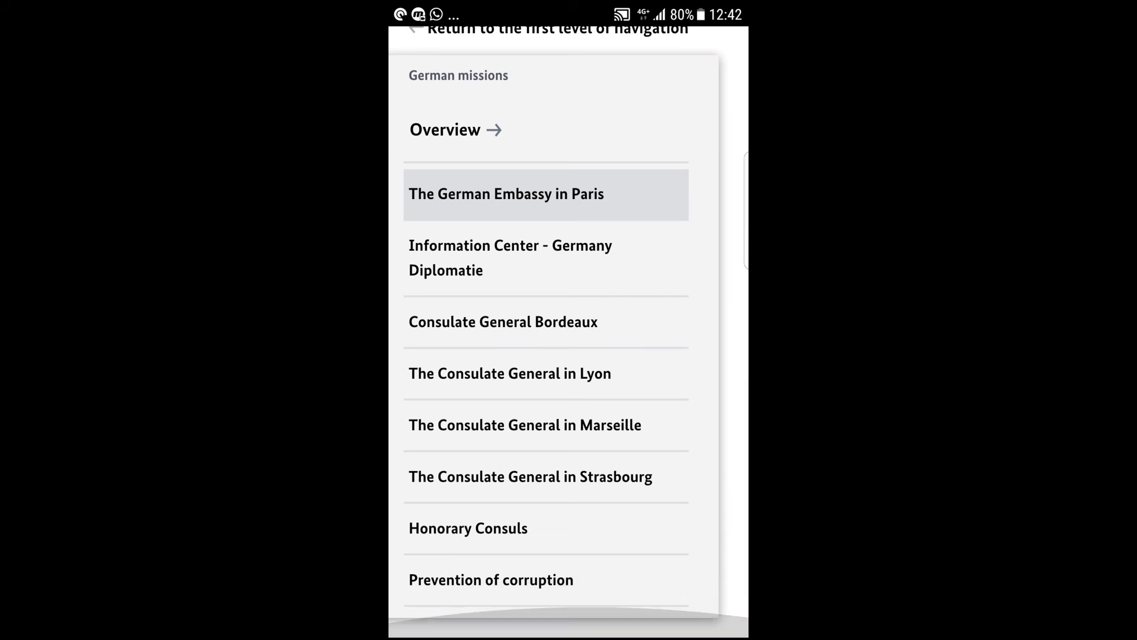
scroll(568, 356, "up", 2)
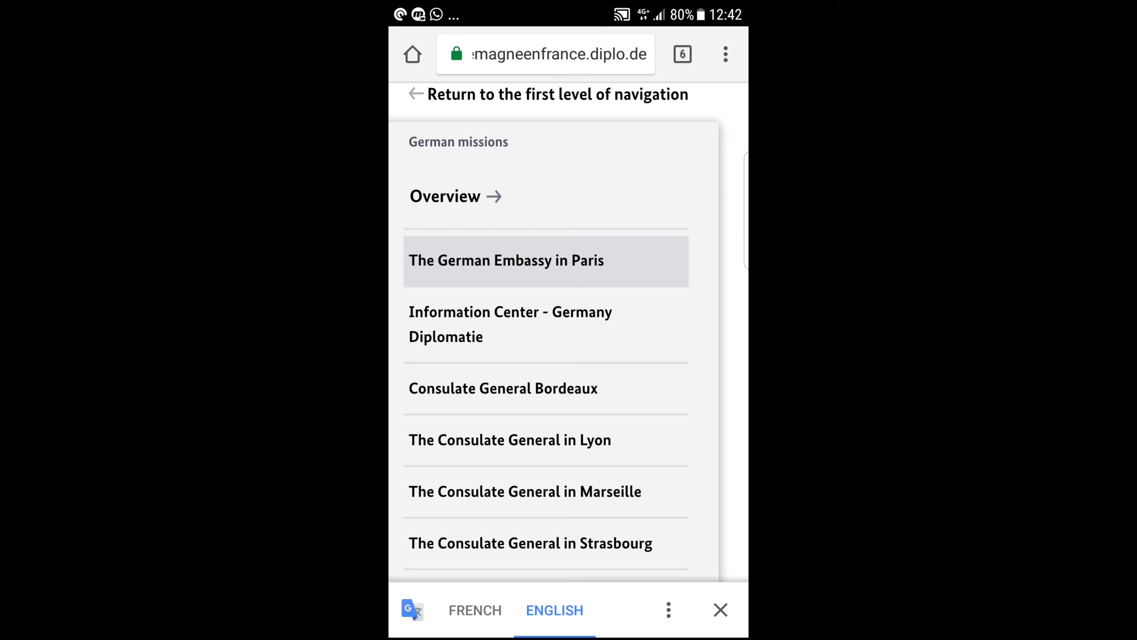
double_click(588, 260)
scroll(568, 401, "down", 2)
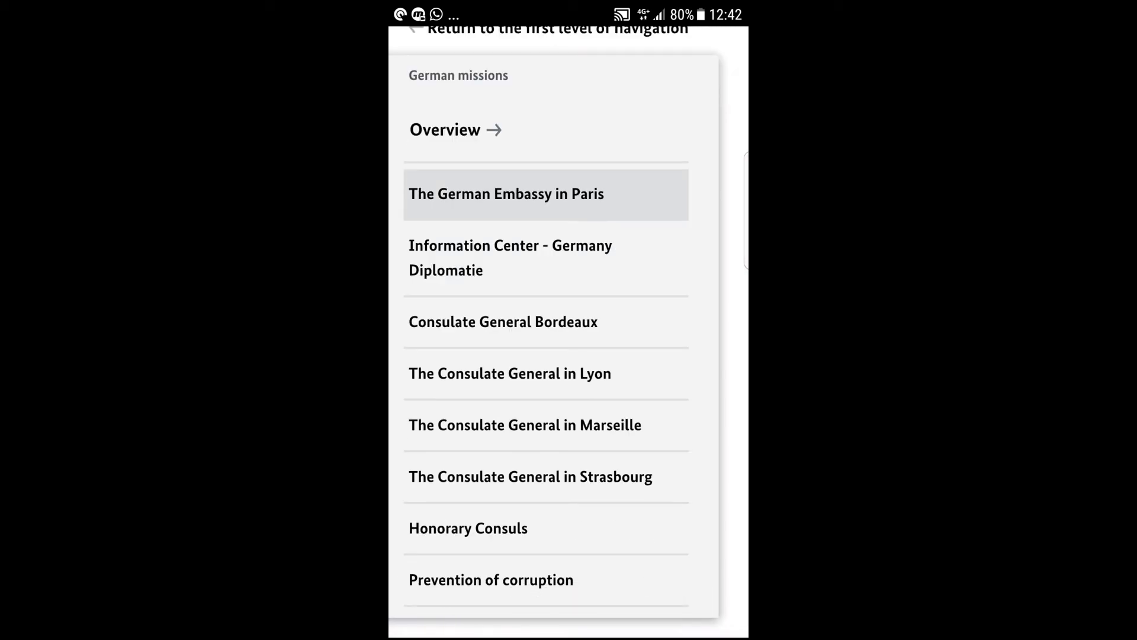
scroll(569, 356, "up", 3)
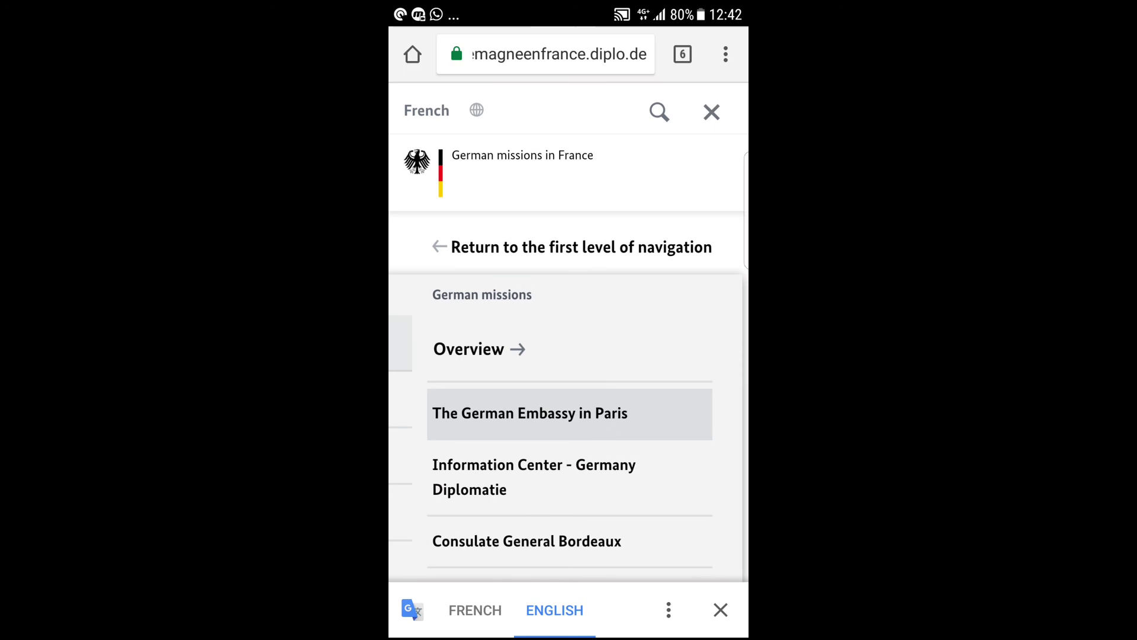
Step: Return to the top menu level and open Service > Making appointments
left_click(572, 247)
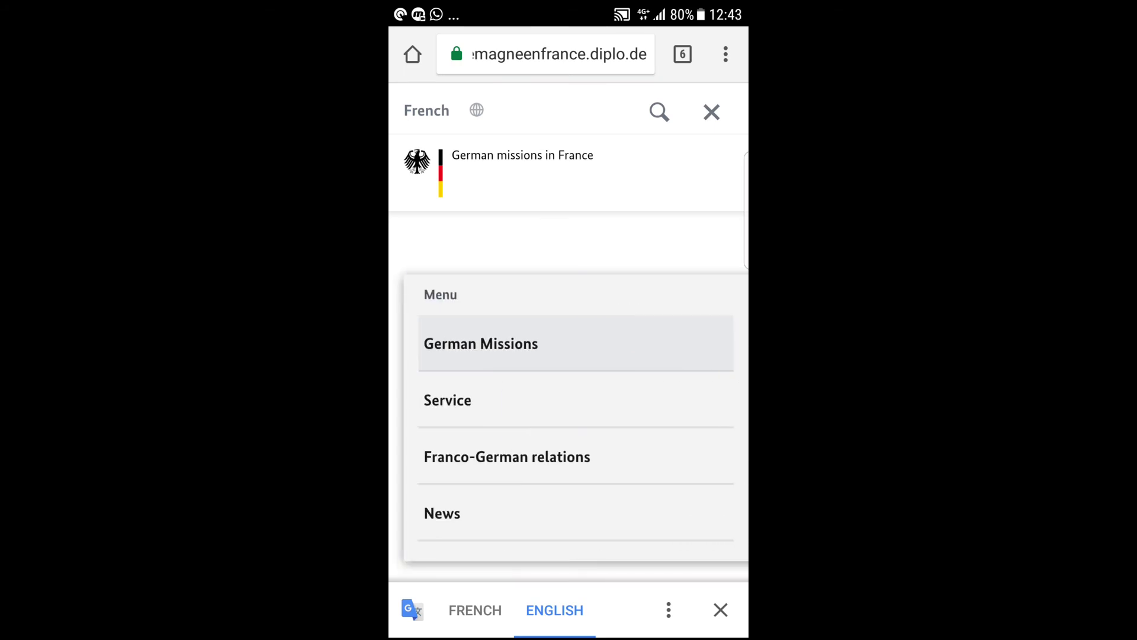
left_click(568, 400)
scroll(569, 400, "down", 4)
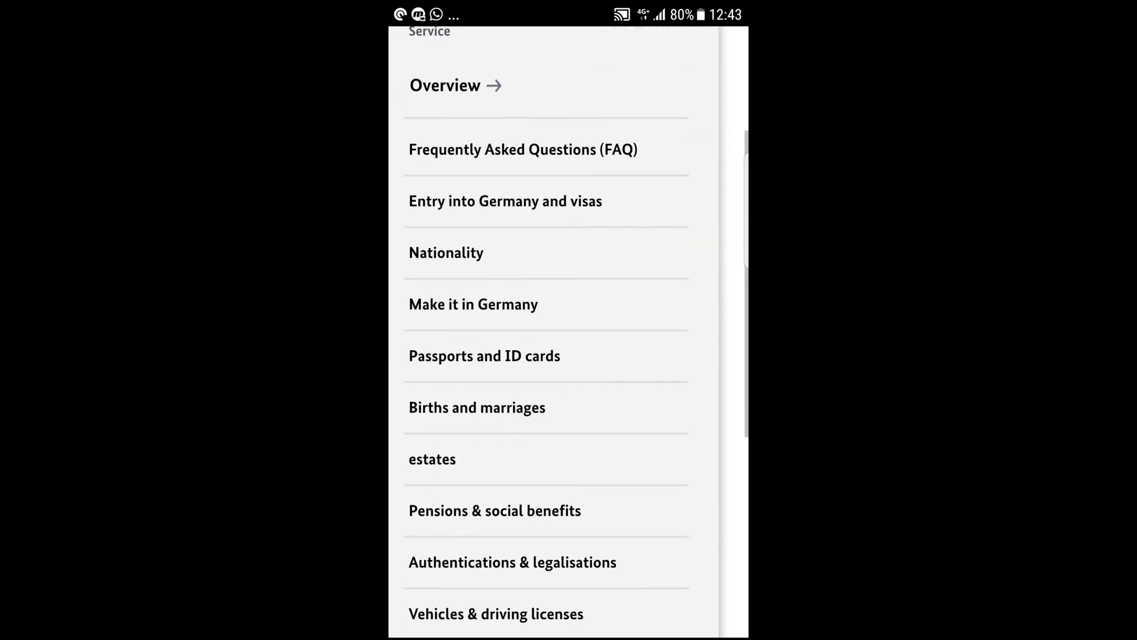
scroll(568, 356, "down", 5)
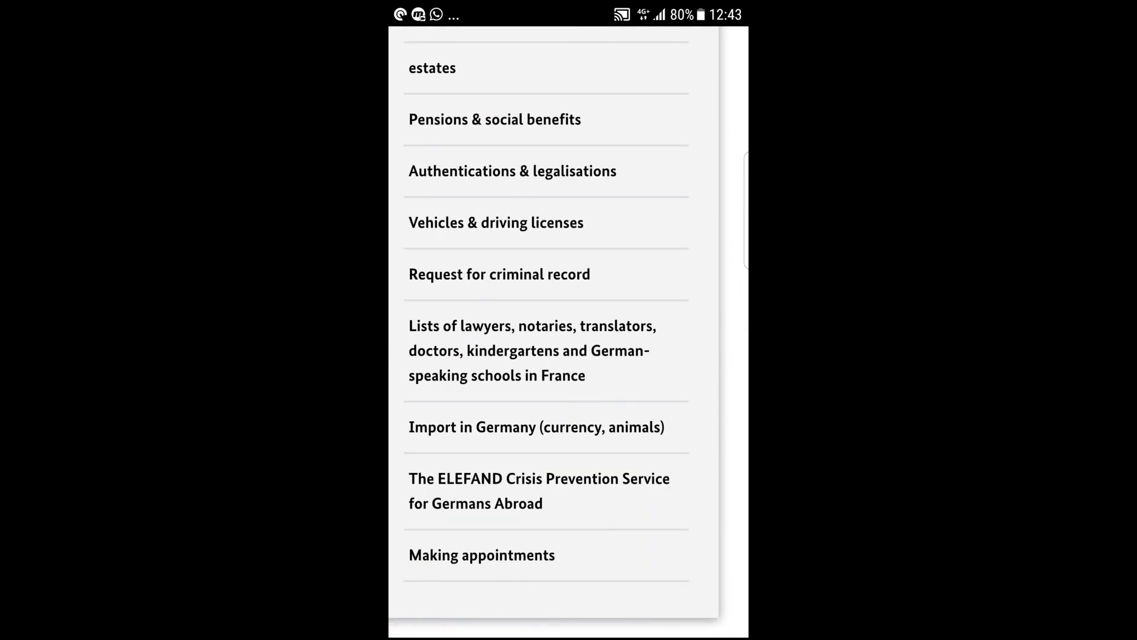
left_click(481, 554)
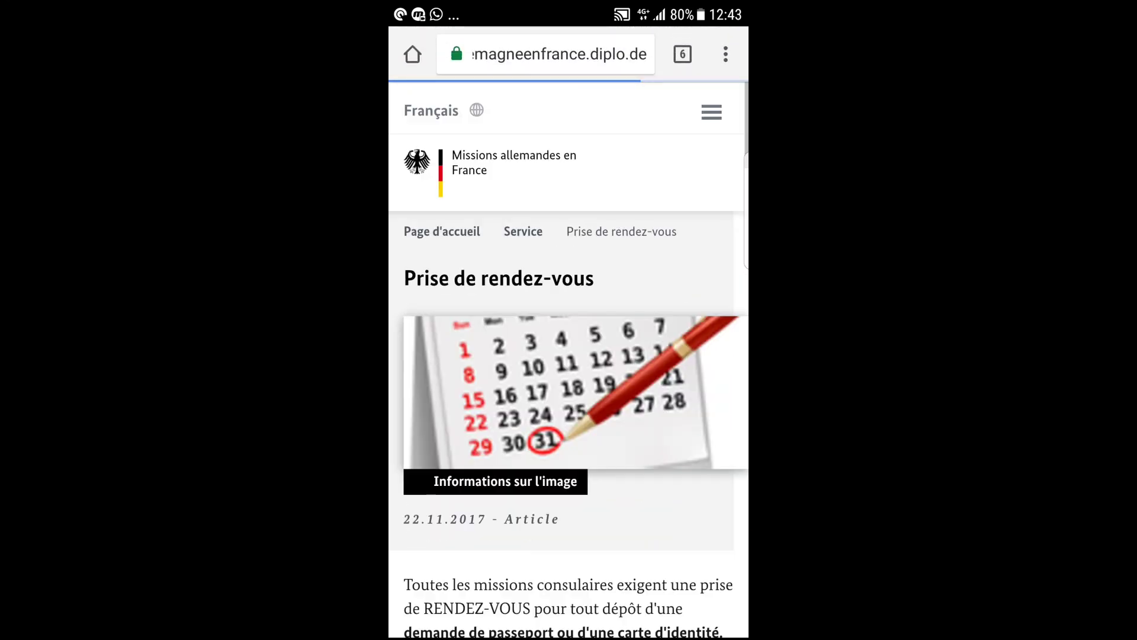
scroll(569, 355, "down", 8)
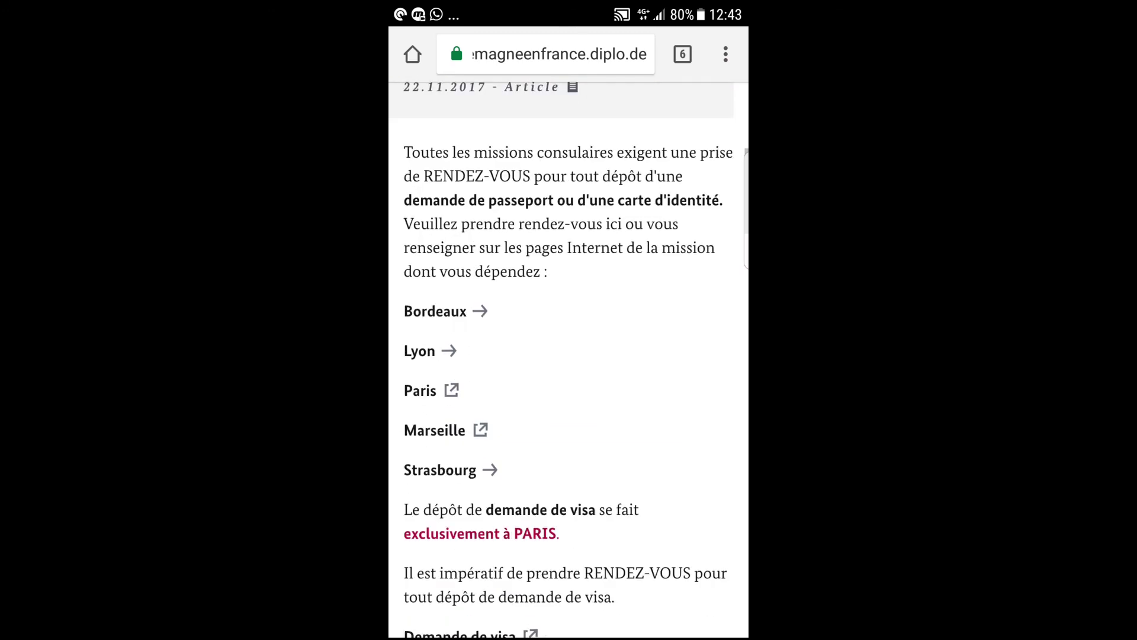
Step: Open the visa appointment booking service and choose the VISA Service topic
left_click(459, 492)
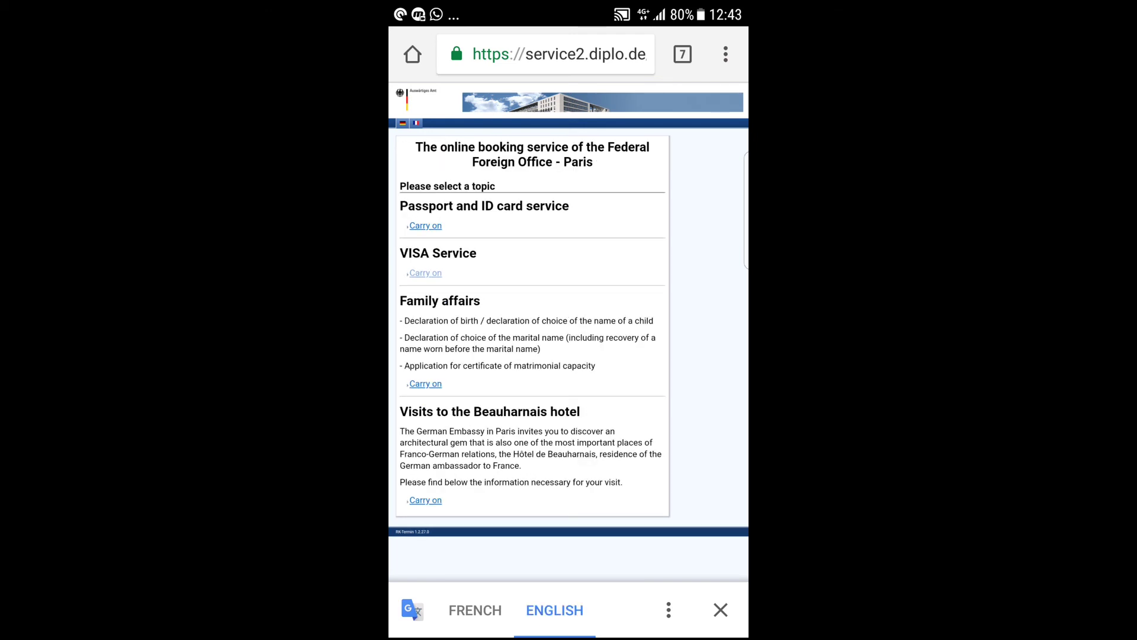
left_click(425, 272)
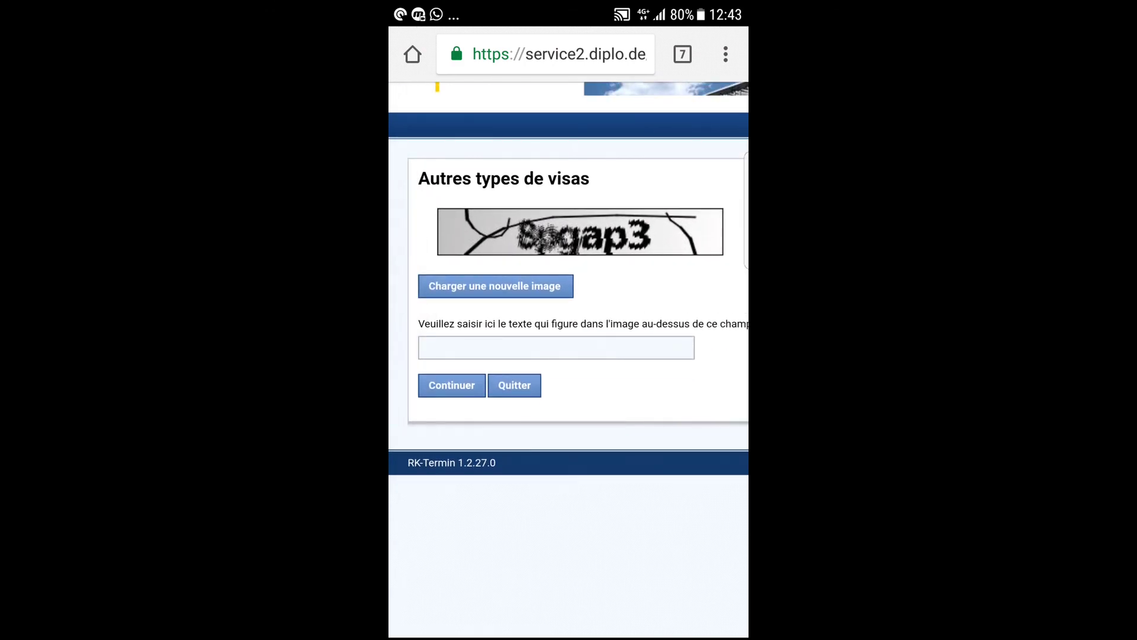
Step: Enter the captcha characters, including 2, 6, e, m and f, and submit them
left_click(556, 348)
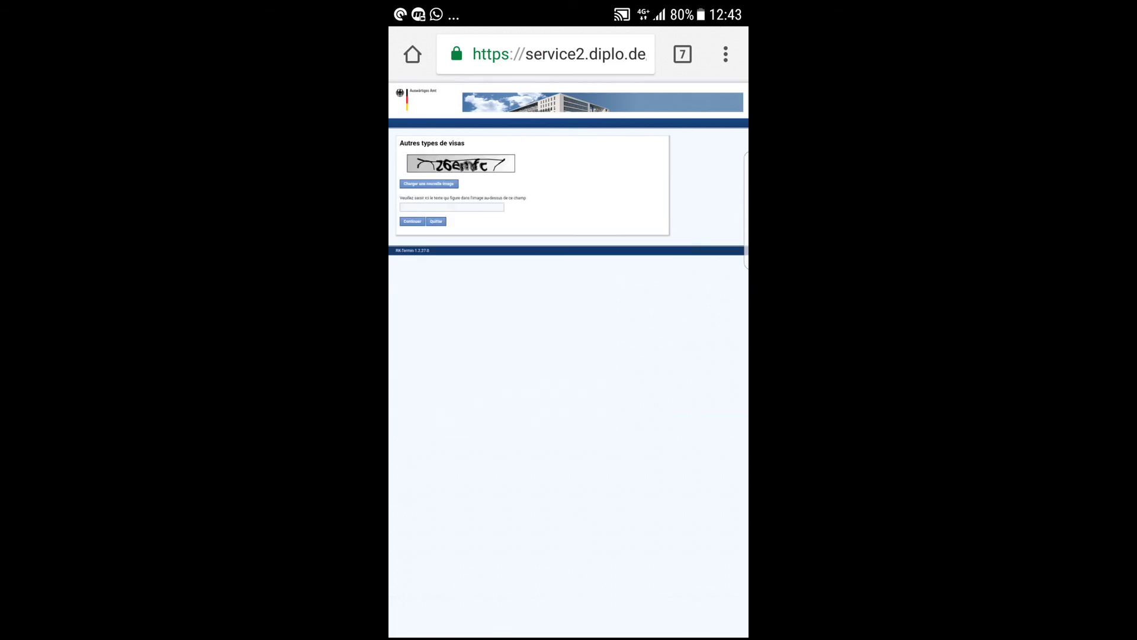
scroll(533, 187, "up", 5)
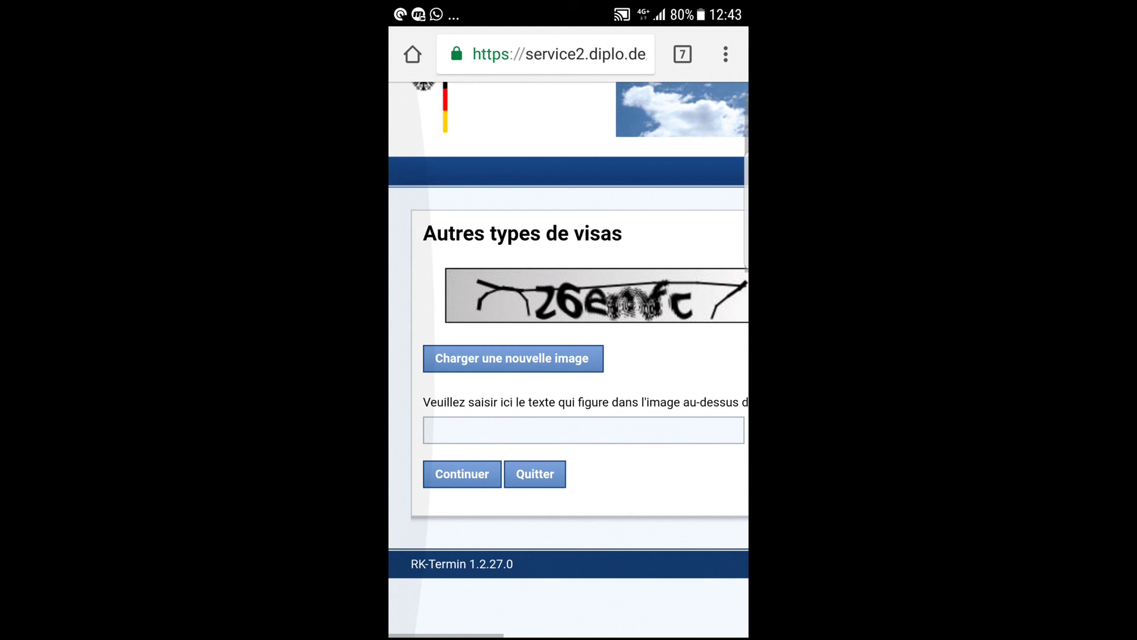
left_click(583, 430)
left_click(414, 606)
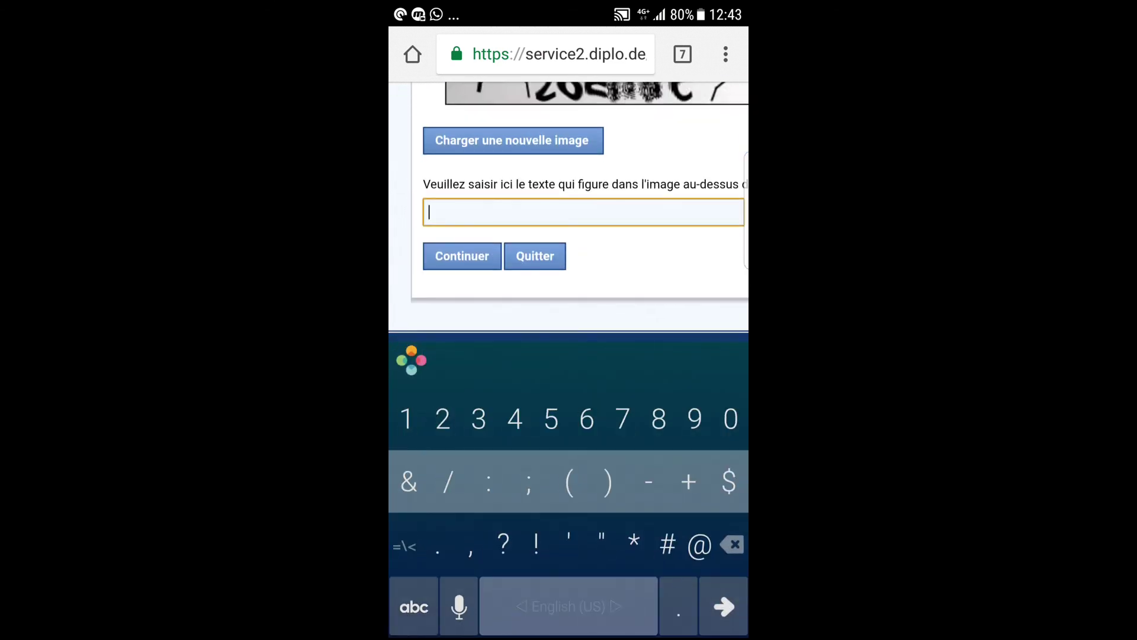
left_click(443, 419)
type("26")
left_click(586, 419)
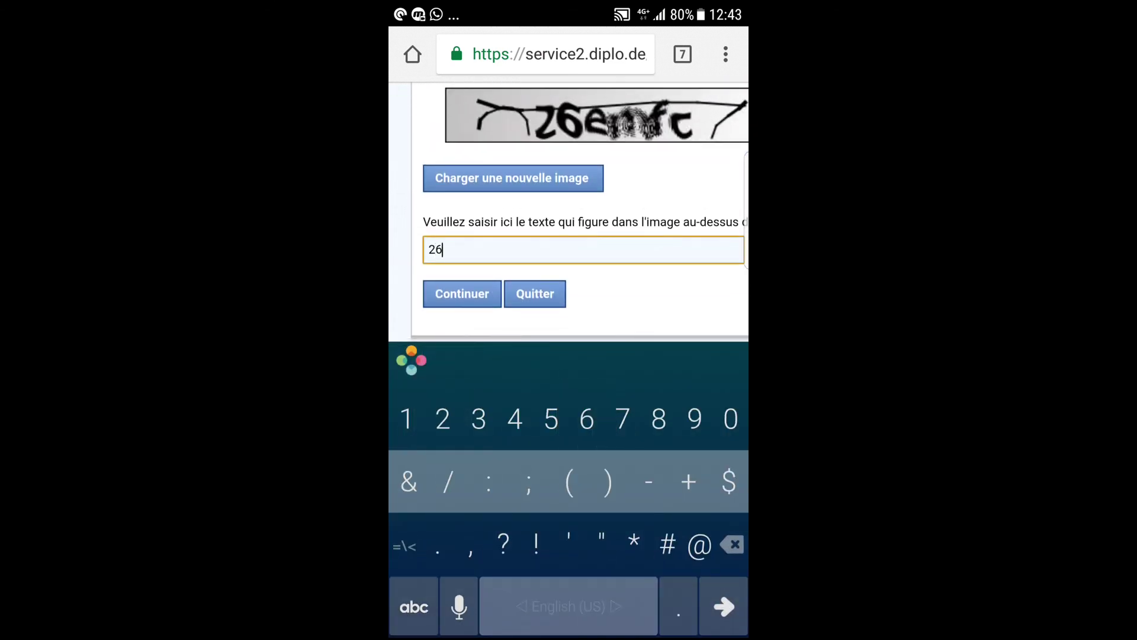
left_click(415, 606)
left_click(478, 418)
type("e")
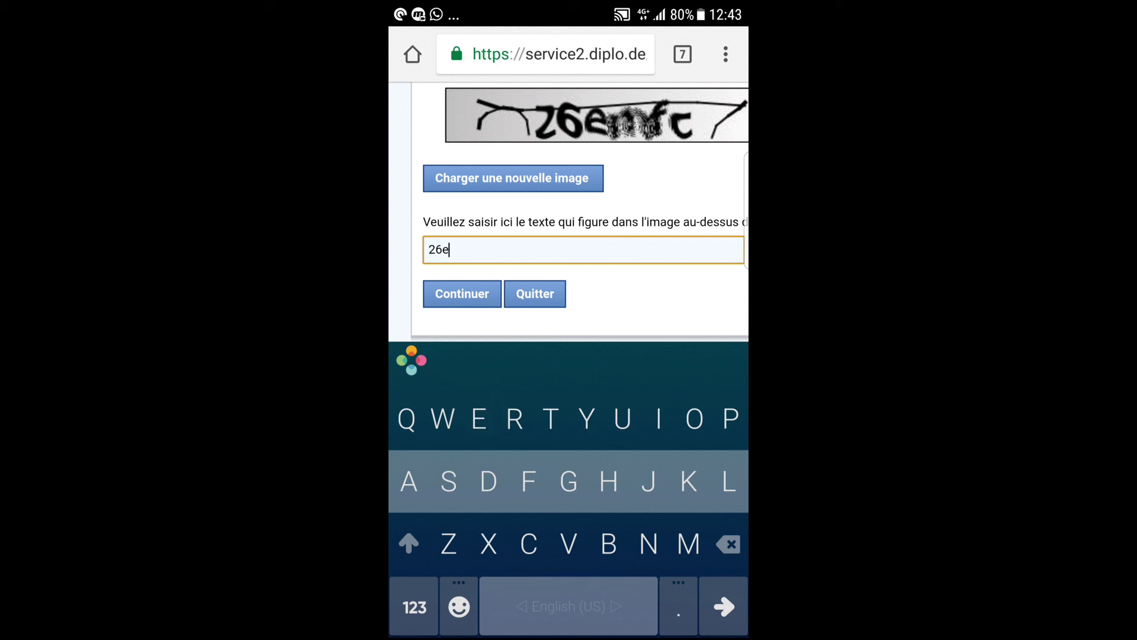
left_click(689, 544)
left_click(528, 481)
left_click(462, 294)
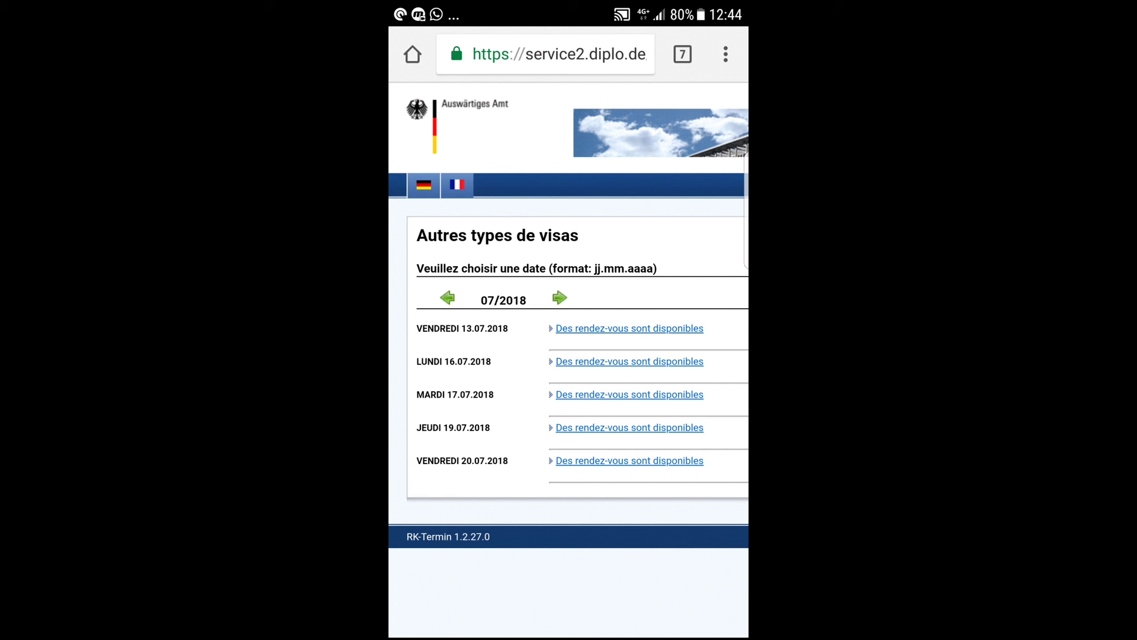
Step: Open the 13.07.2018 available times and select the first appointment slot
left_click(629, 328)
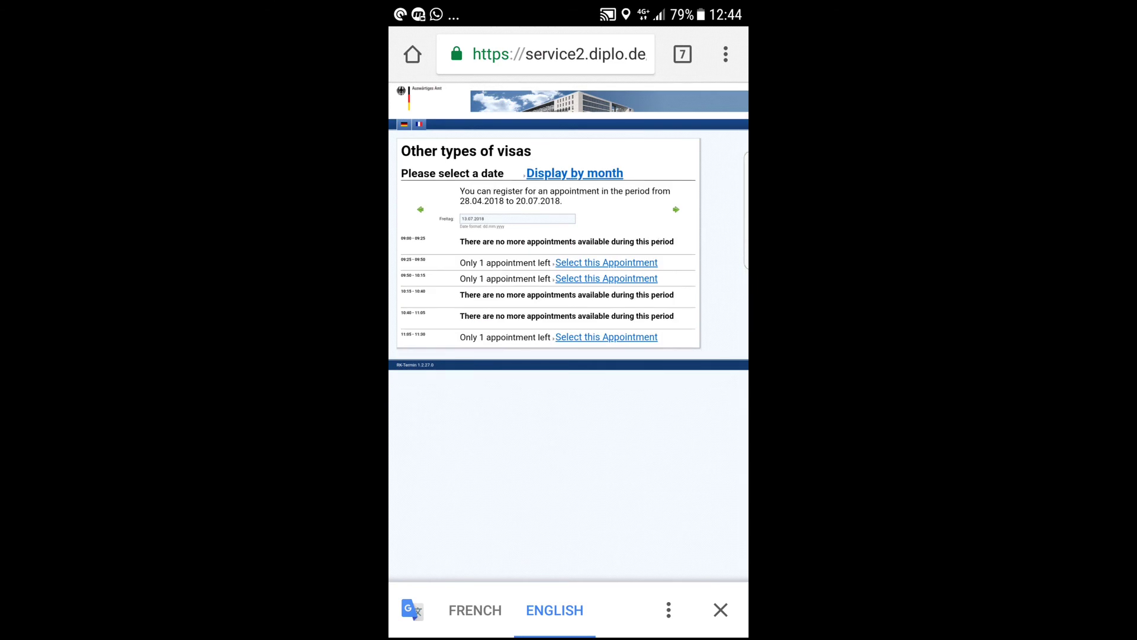
left_click(606, 262)
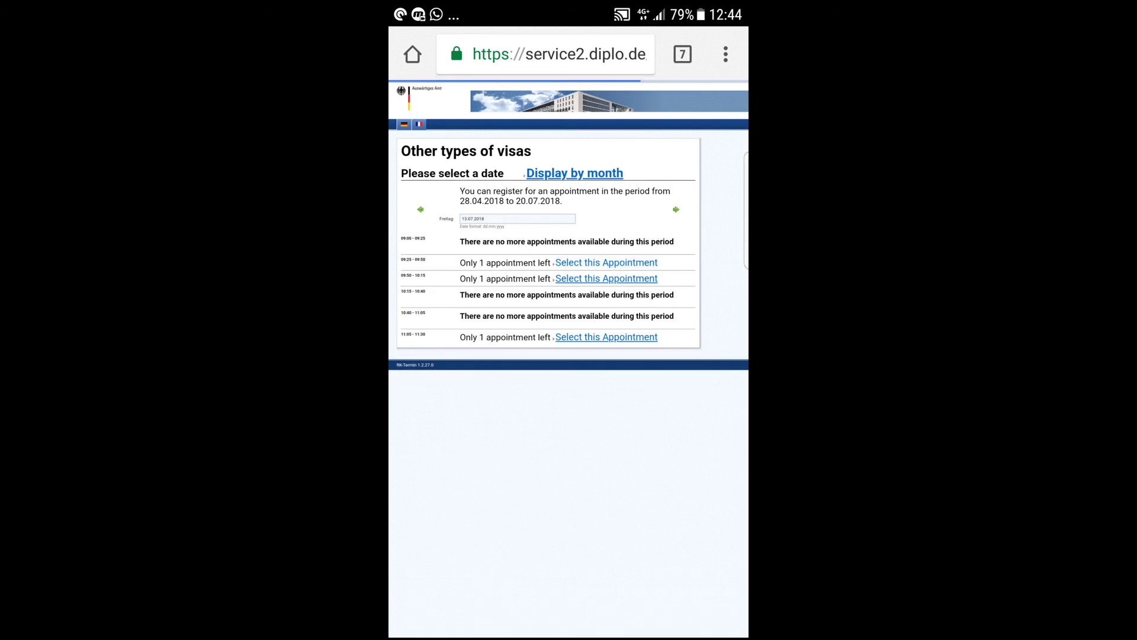
Step: Fill in the surname and first name, then move past the email fields to Phone number
double_click(507, 293)
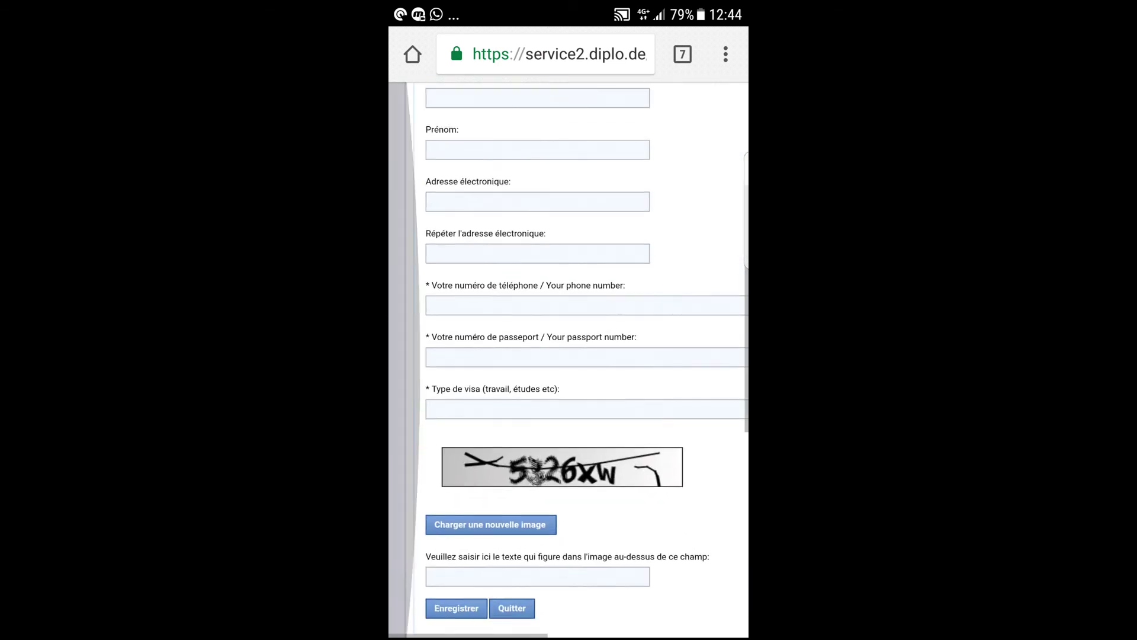
left_click(537, 181)
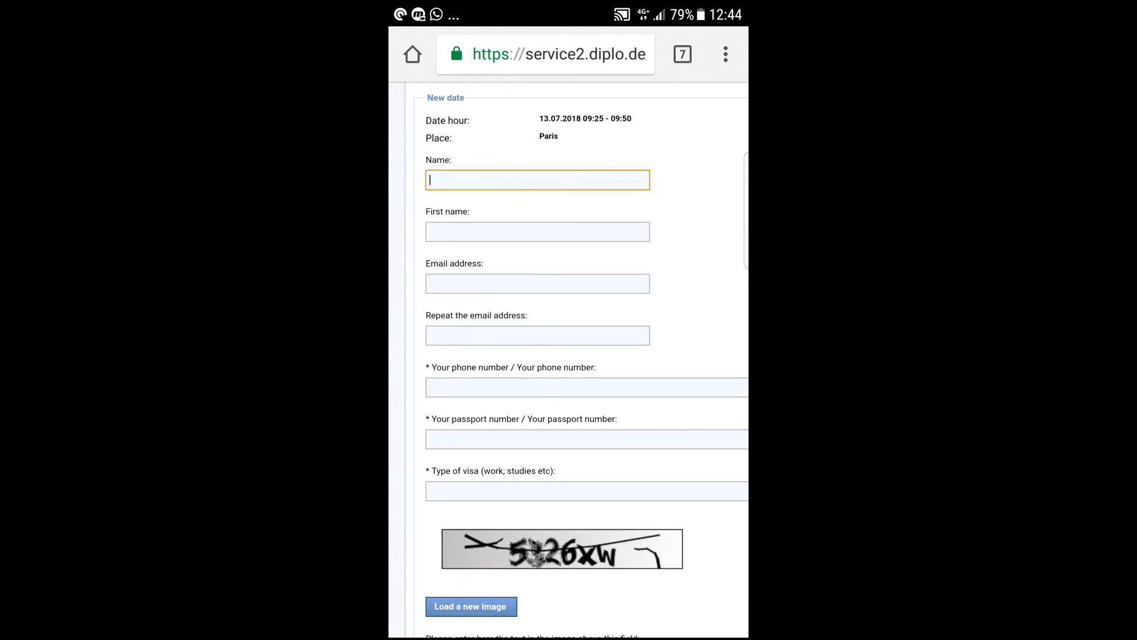
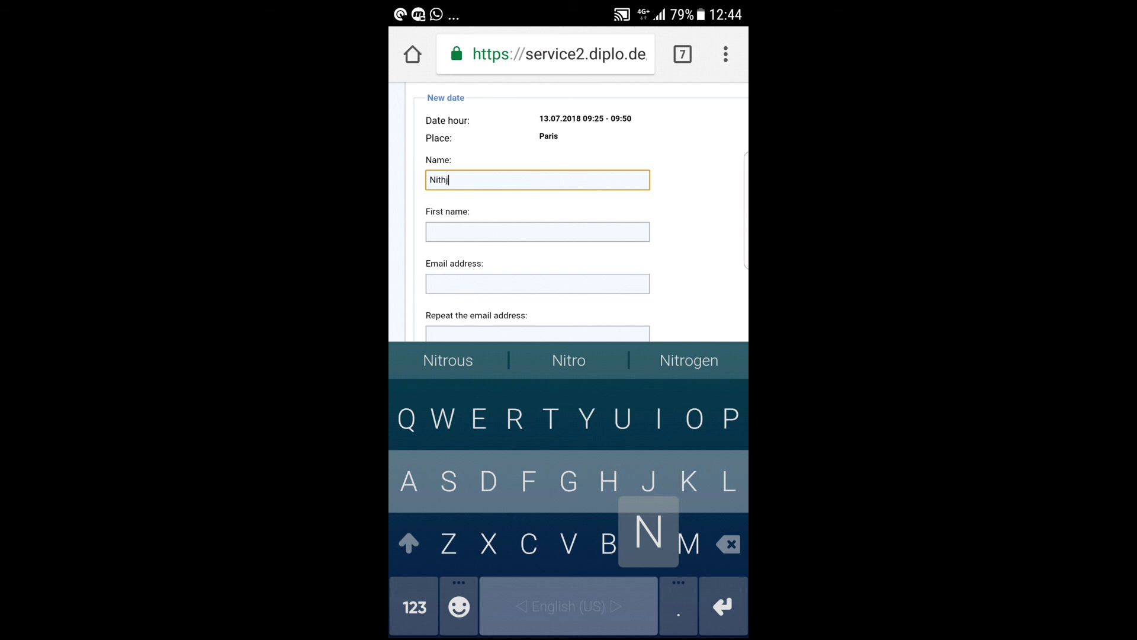
left_click(538, 232)
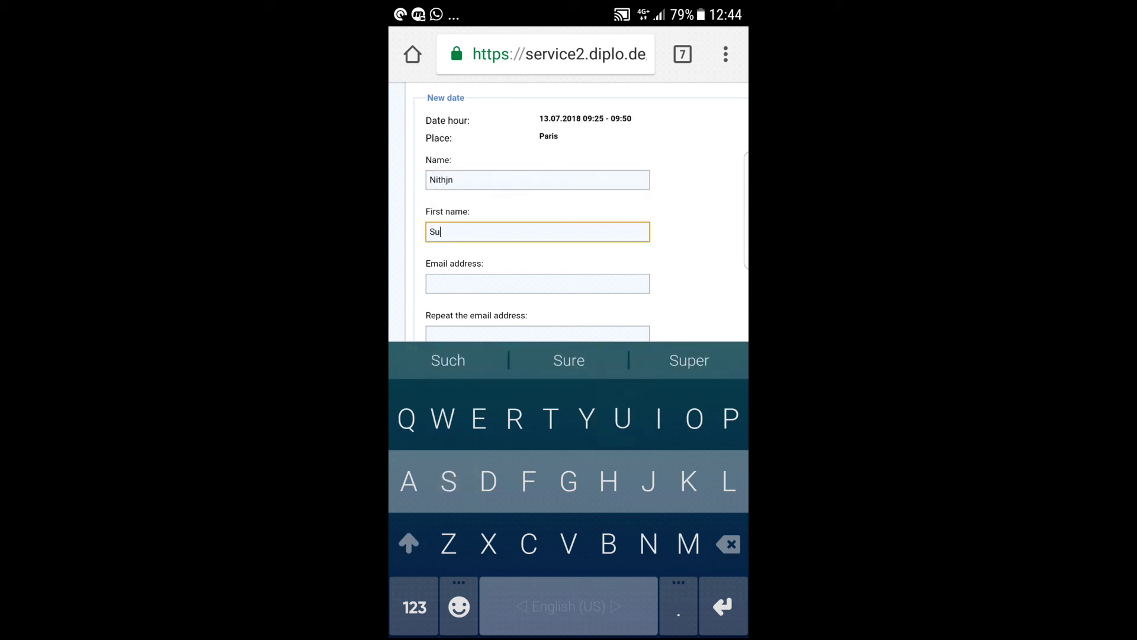
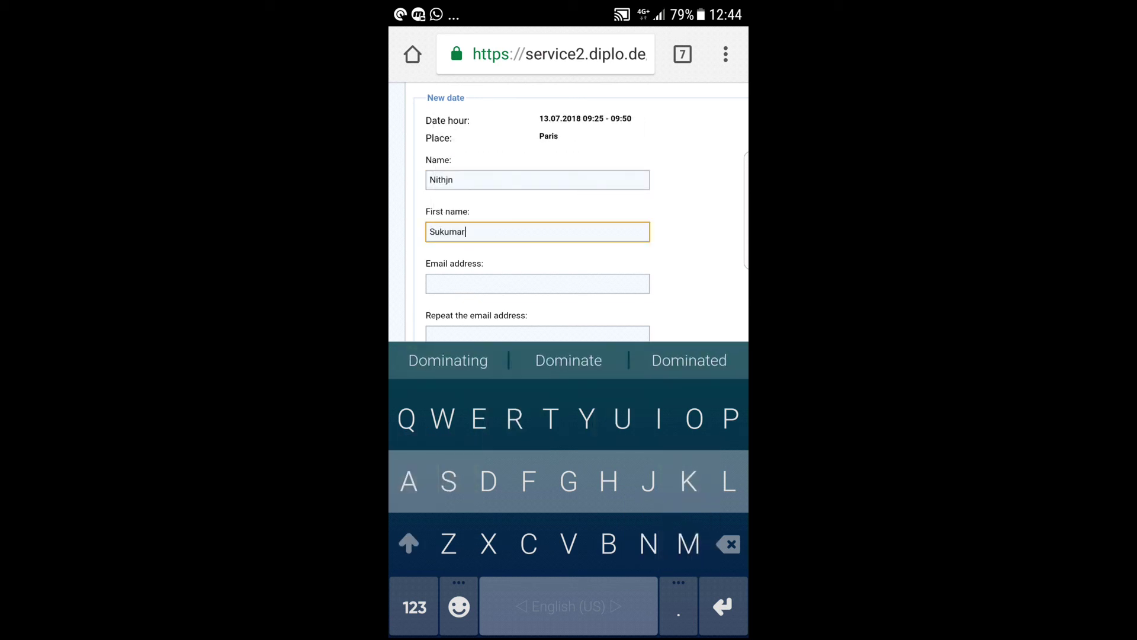
left_click(537, 284)
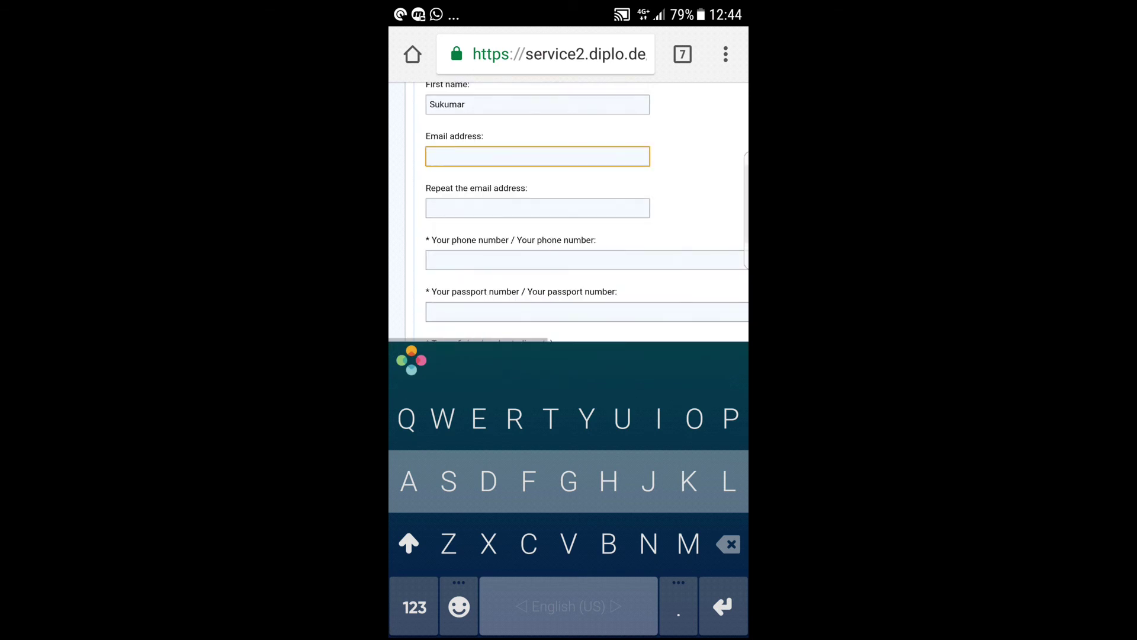
left_click(538, 208)
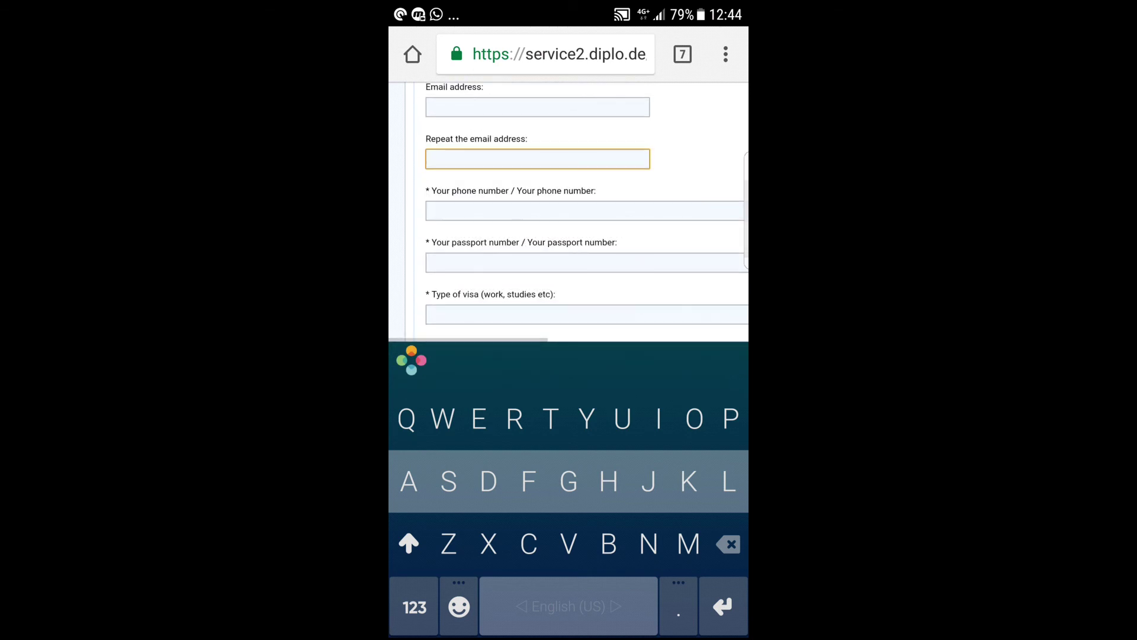
left_click(584, 309)
left_click(584, 210)
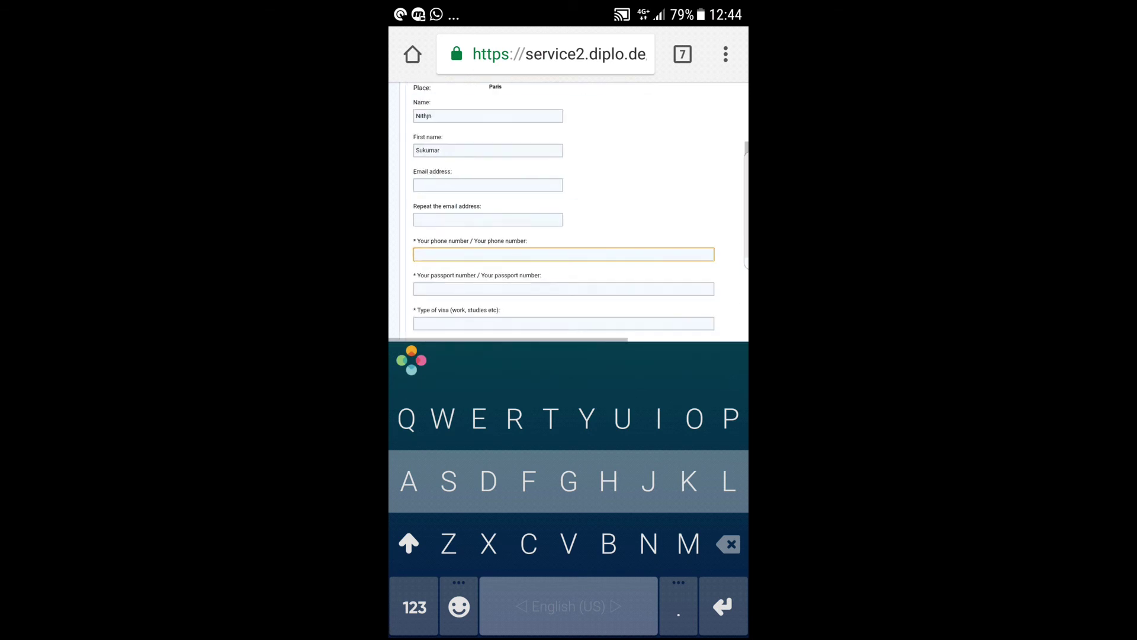
scroll(568, 267, "down", 4)
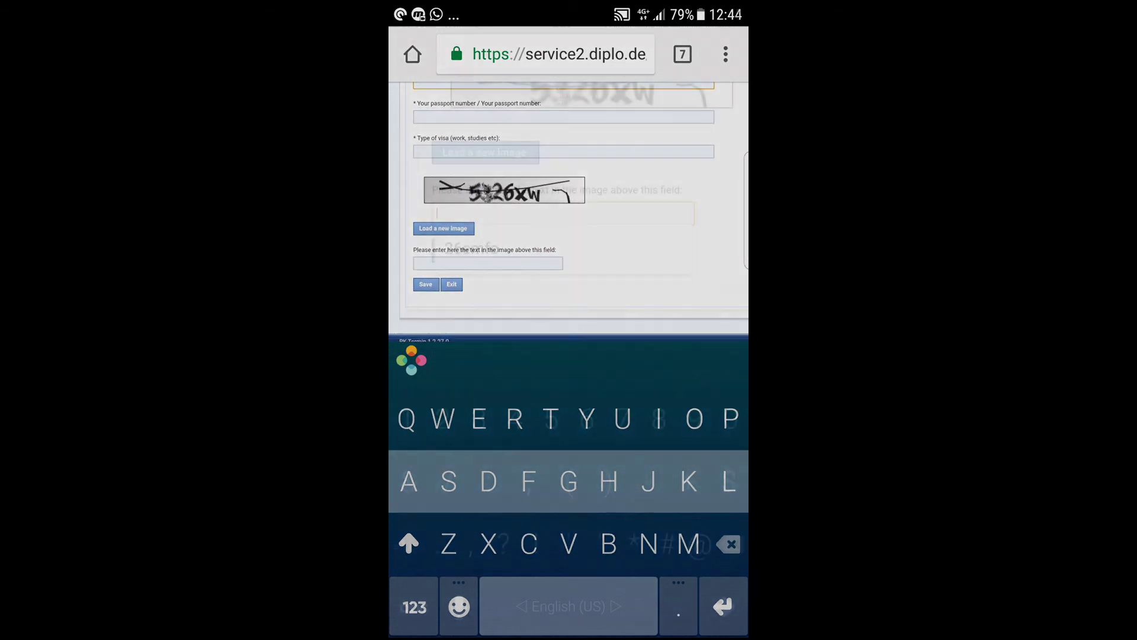
Step: Type the security digits and an x, fixing a mistyped digit
left_click(488, 263)
left_click(415, 607)
type("52")
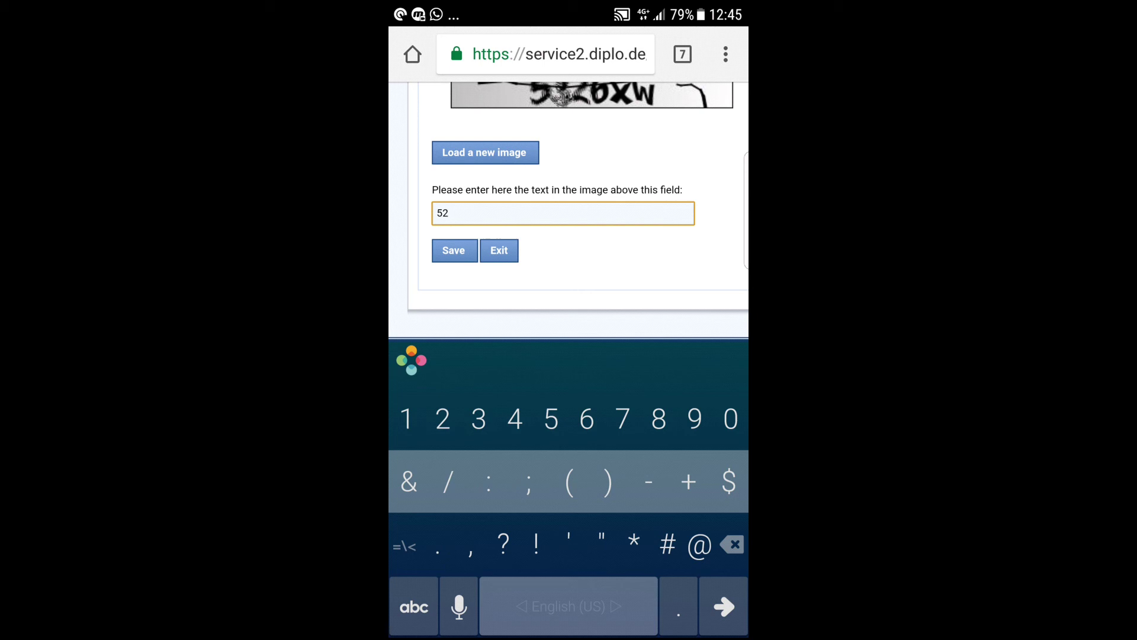
scroll(568, 214, "up", 1)
left_click(732, 545)
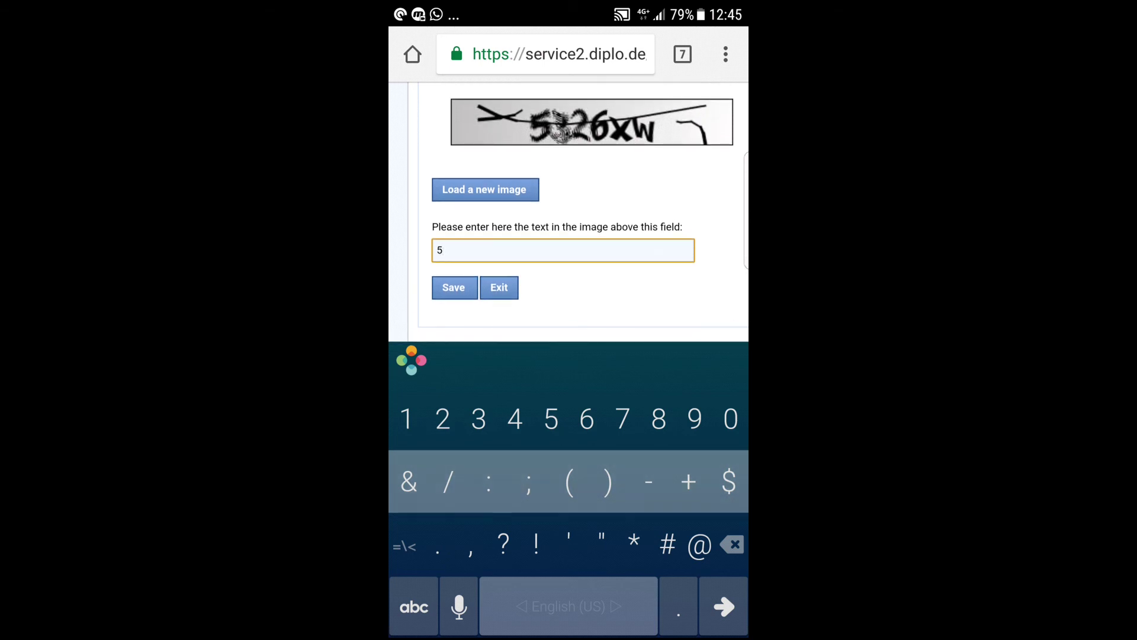
type("32")
left_click(586, 418)
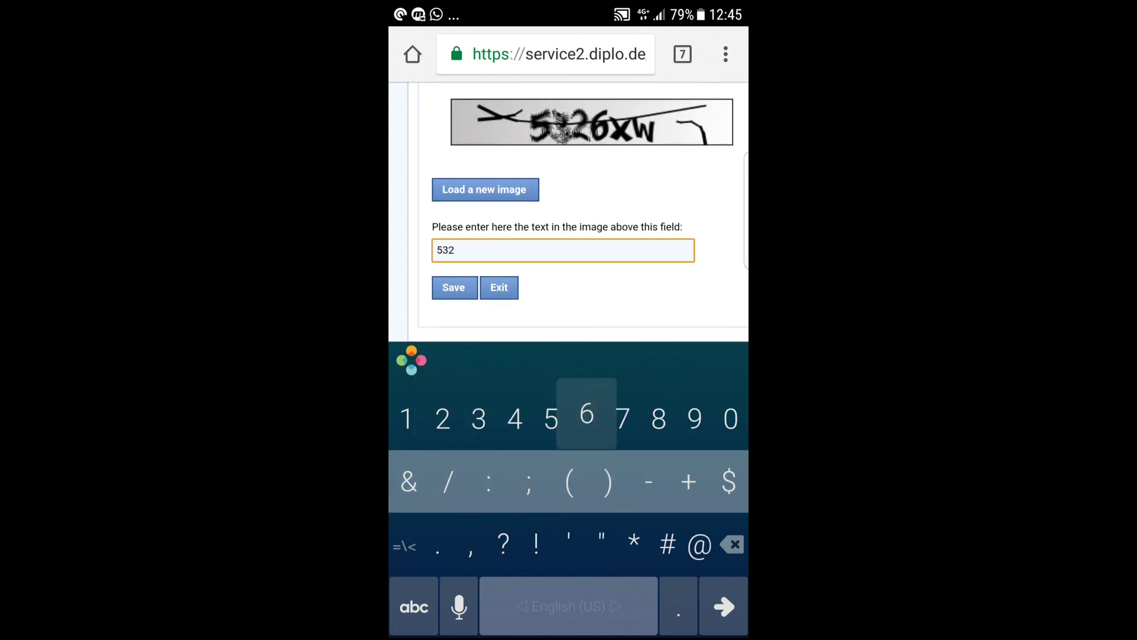
type("6")
left_click(414, 607)
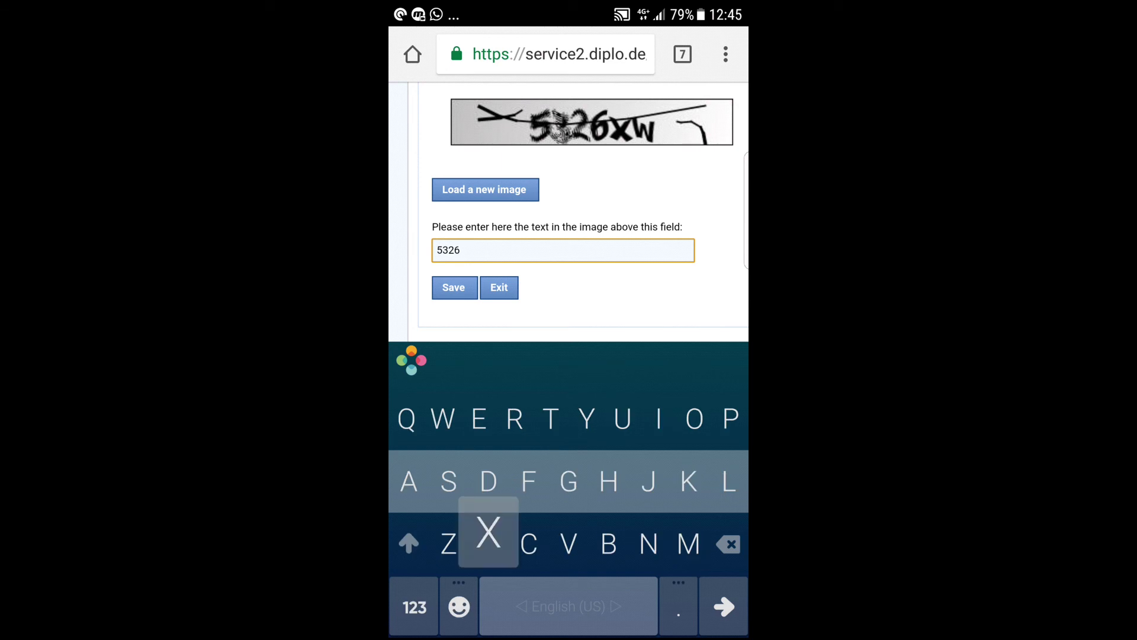
left_click(488, 544)
type("xw")
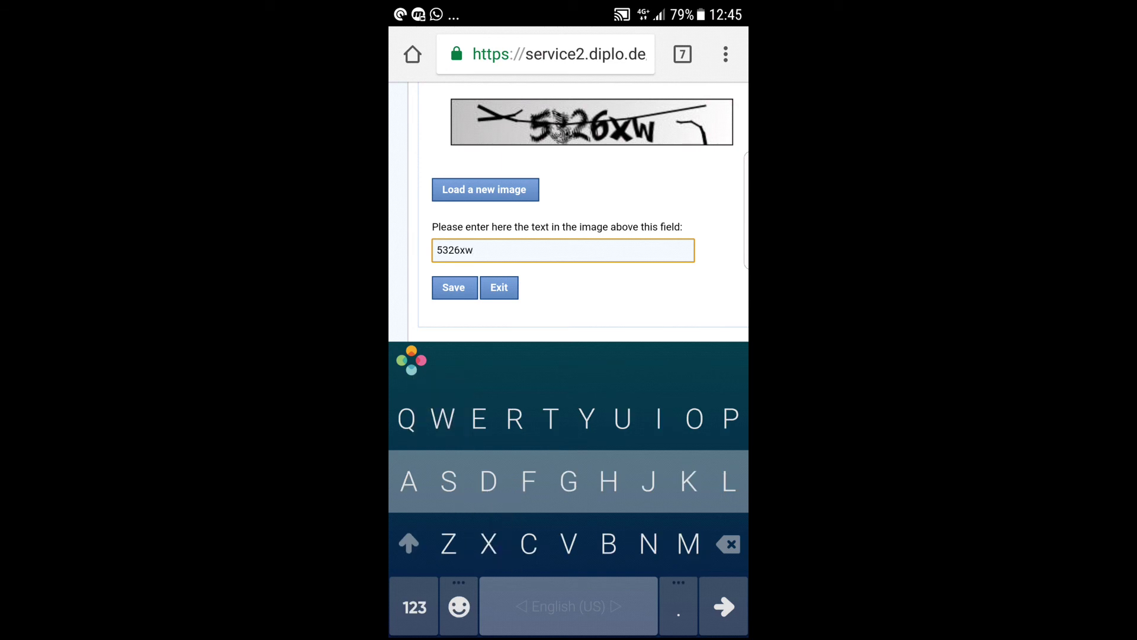
Step: Correct the ending so the security text reads 5326XW, then save the form
left_click(729, 544)
left_click(729, 544)
left_click(410, 543)
left_click(488, 543)
left_click(409, 544)
left_click(443, 419)
left_click(453, 287)
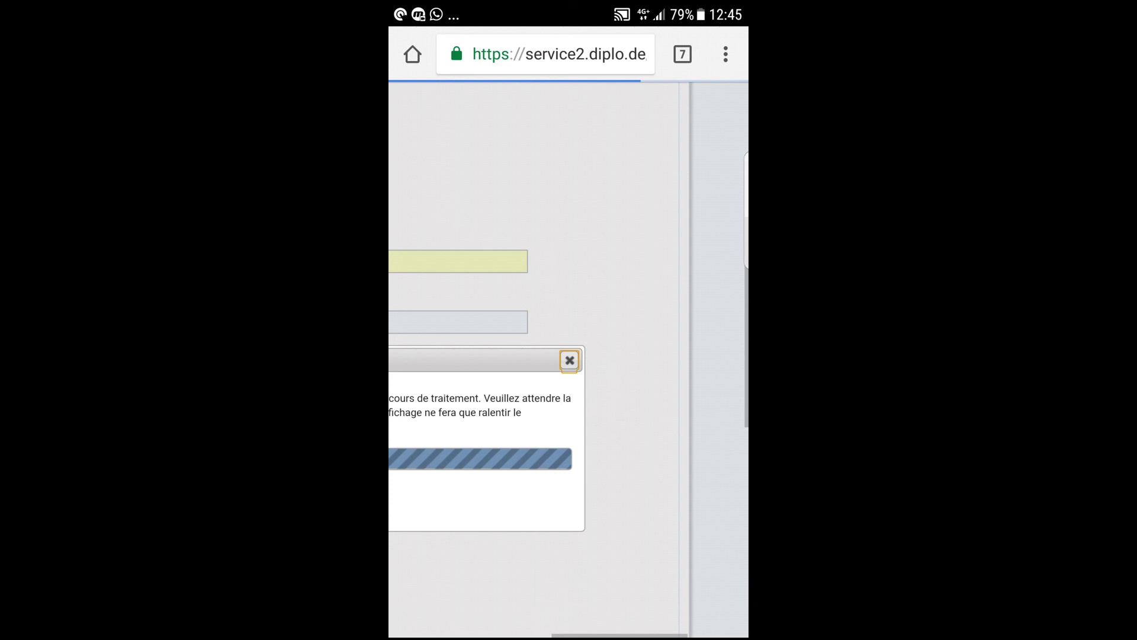
Step: Type 2dep6g into the security text field and resubmit the booking form
left_click(531, 220)
left_click(442, 419)
type("2")
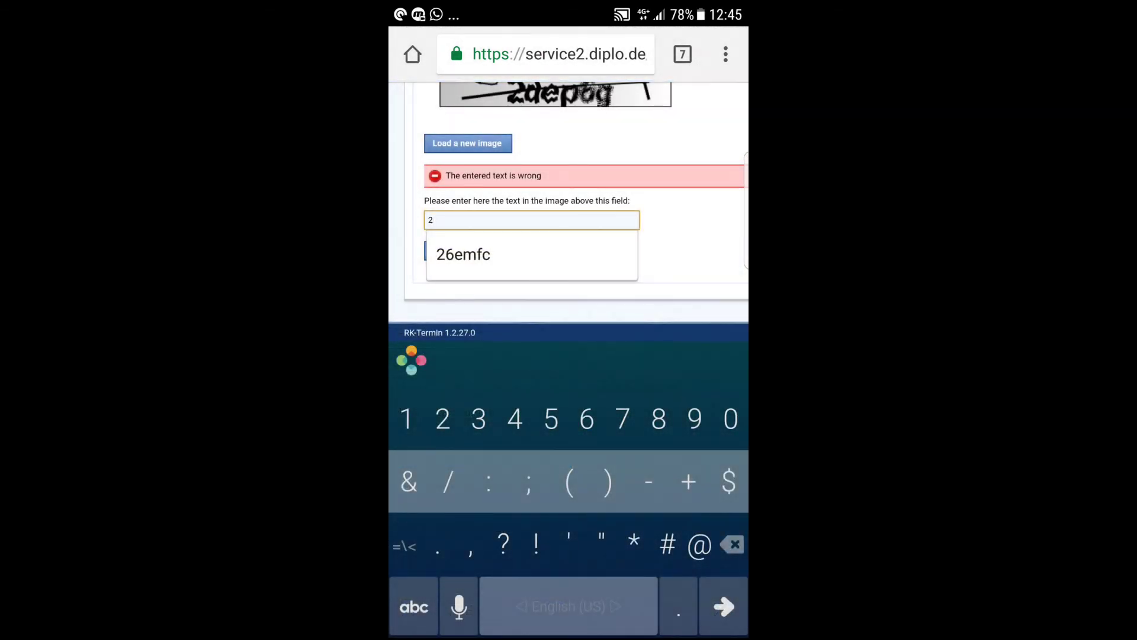
left_click(414, 607)
left_click(488, 480)
type("de")
left_click(479, 419)
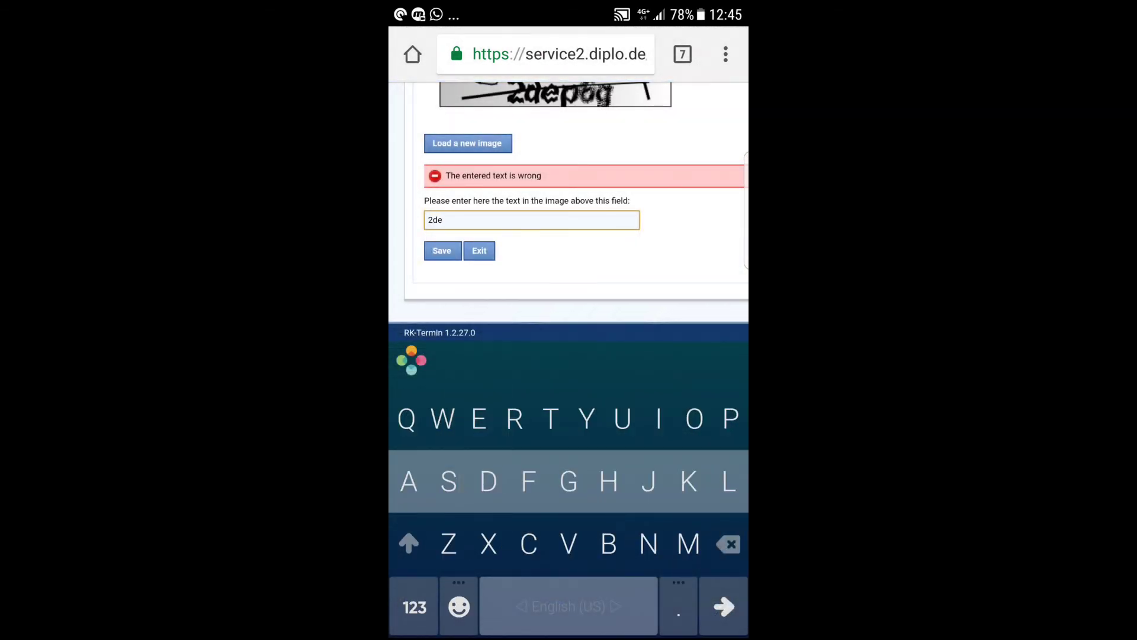
left_click(731, 418)
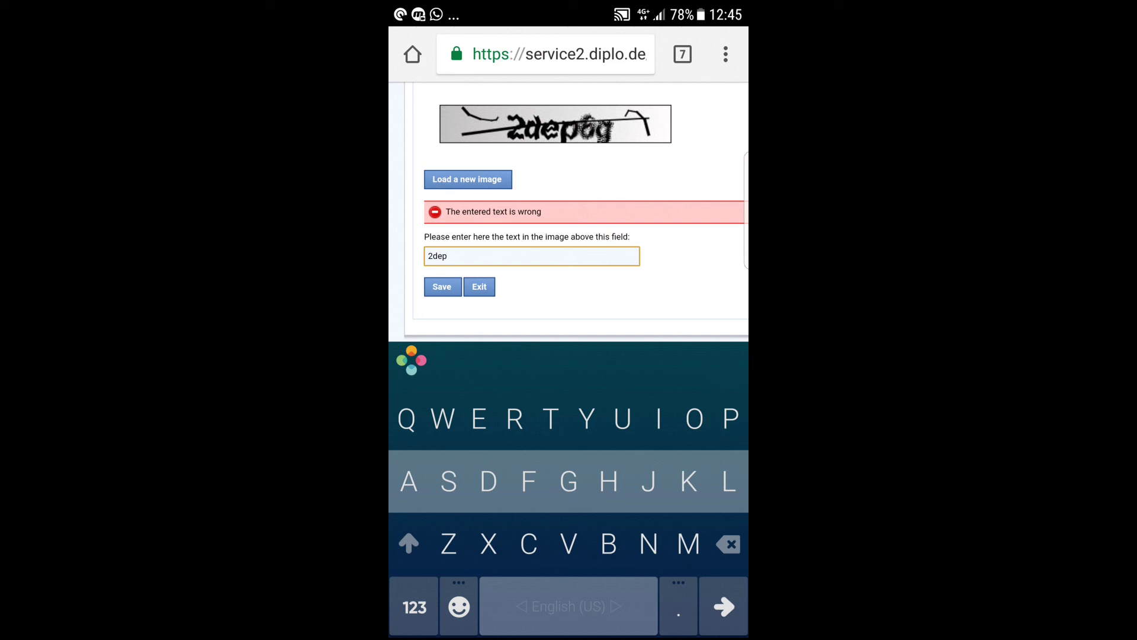
left_click(414, 607)
left_click(587, 419)
left_click(414, 607)
left_click(568, 480)
left_click(724, 607)
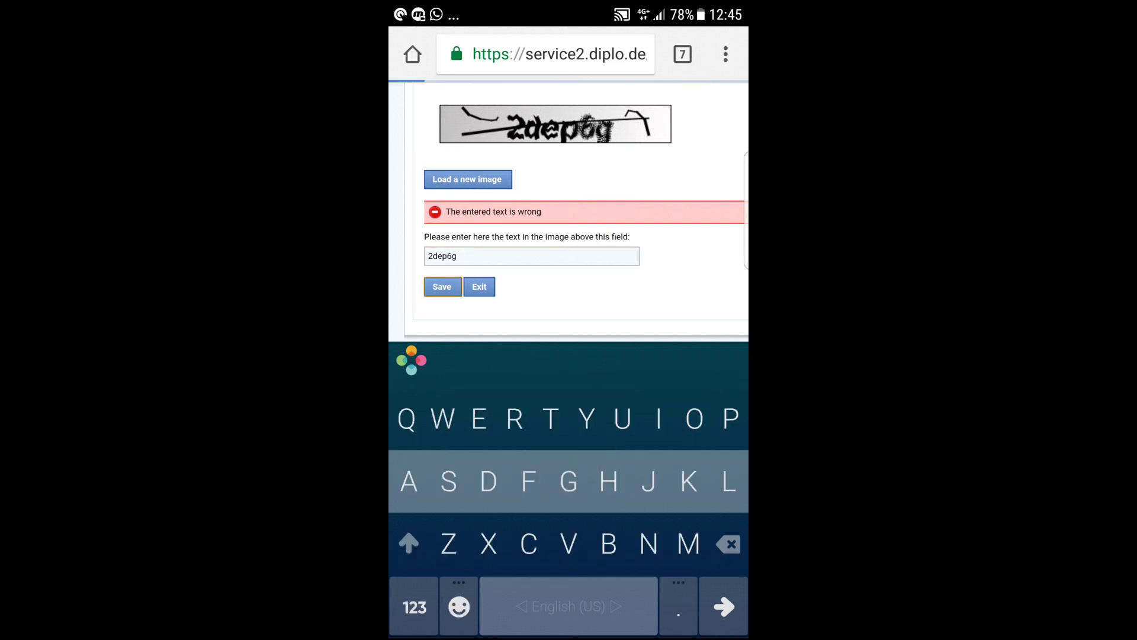